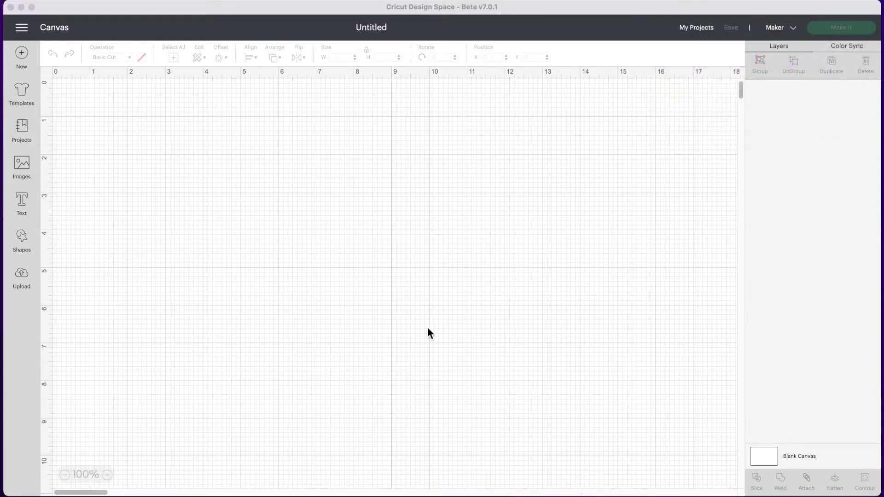
Add a text box reading 'Valentines' in Cricut Sans
click(23, 207)
click(27, 210)
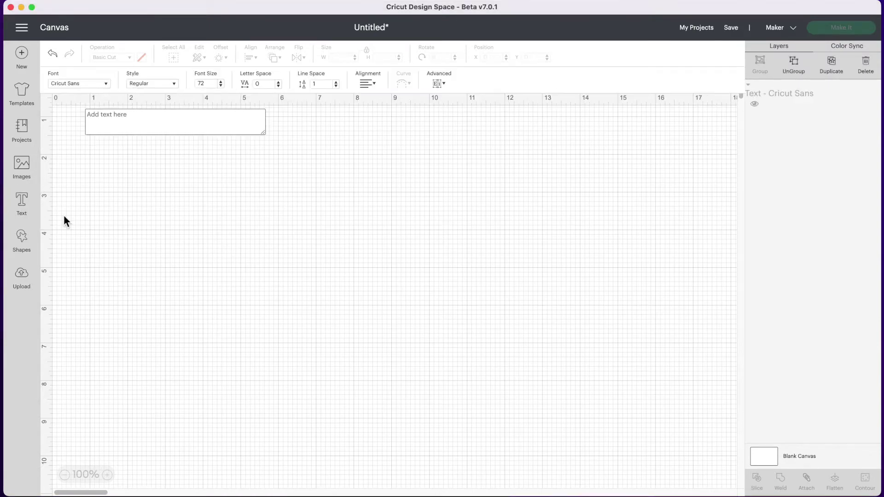
text(Vale)
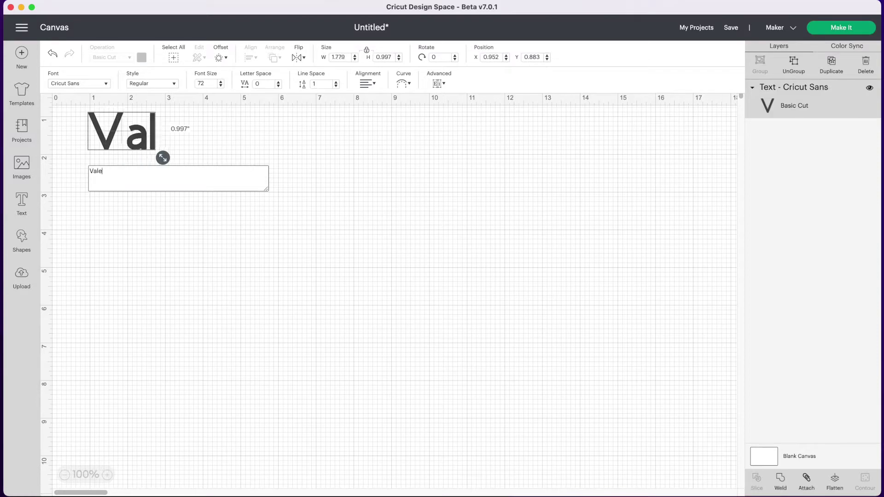
text(ntine)
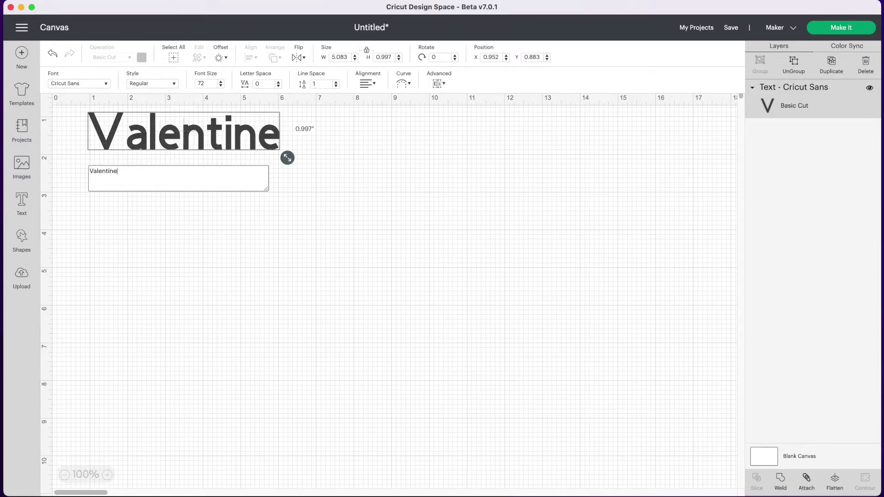
text(s)
click(86, 95)
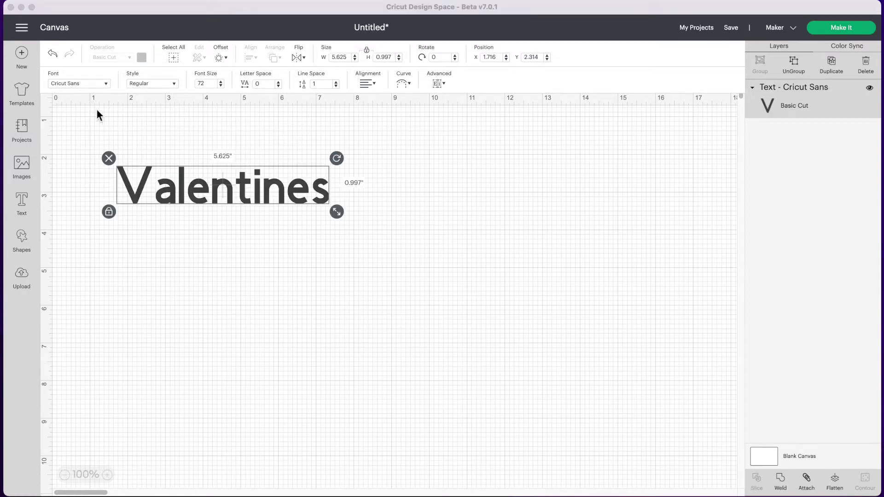
Nudge the text right and down, then enlarge it to 10.403" by 1.845"
click(226, 186)
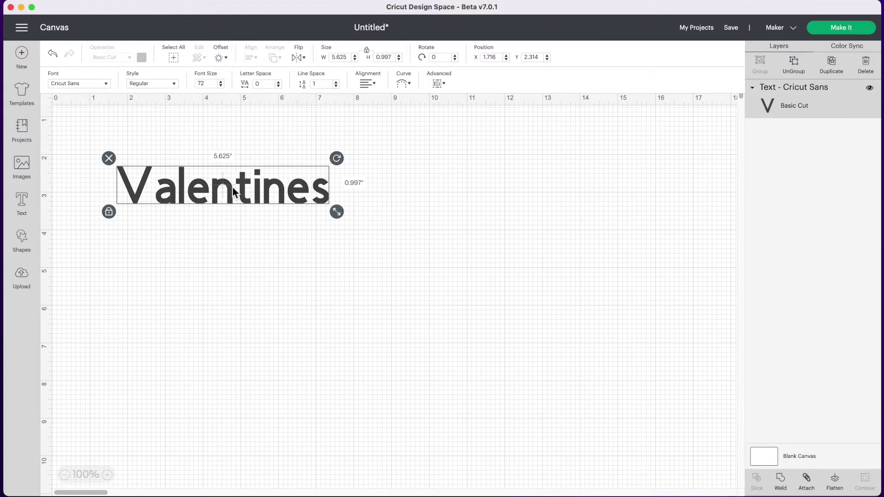
drag(233, 186, 251, 195)
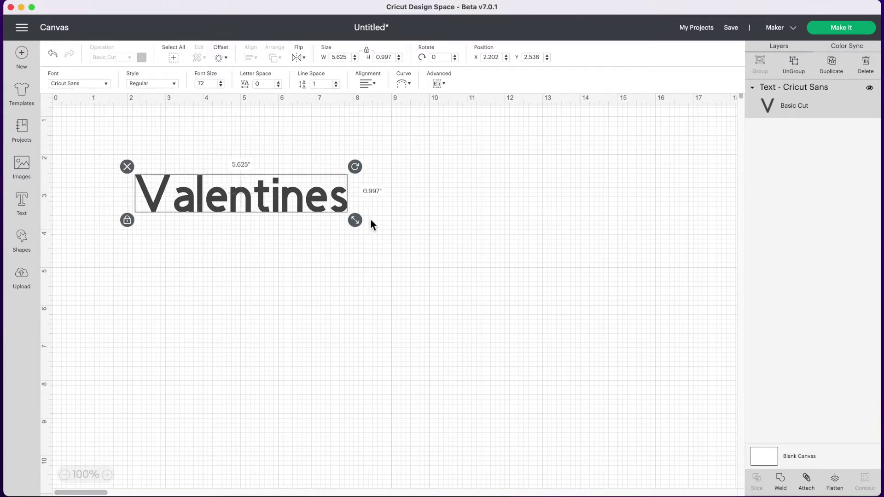
drag(357, 221, 451, 253)
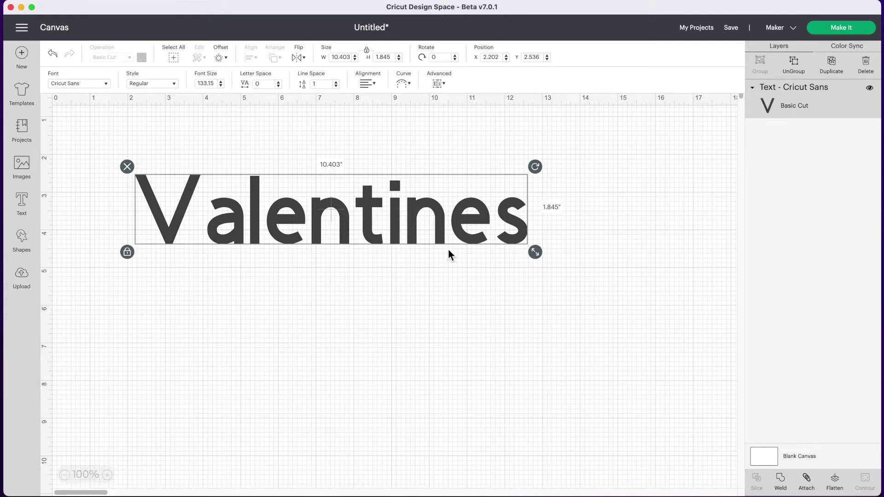
Set Valentines in Jealous Script and resize it to 8.869" by 2.643"
click(107, 84)
click(502, 58)
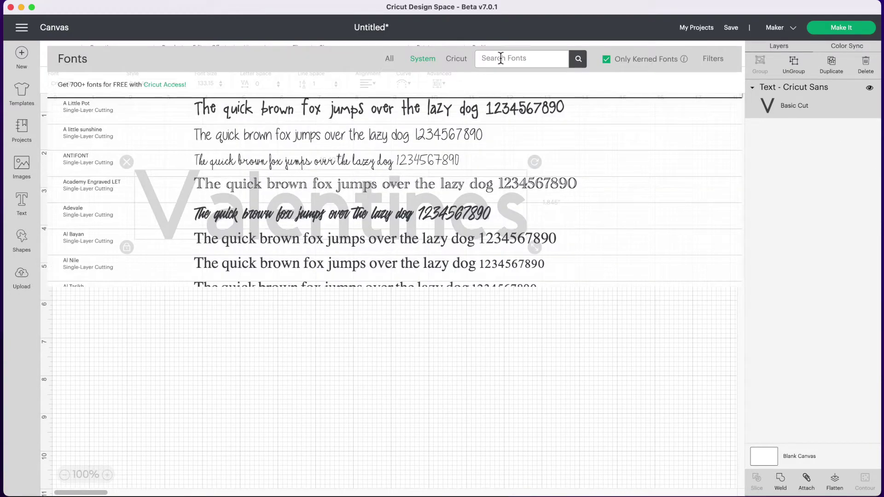
text(jeal)
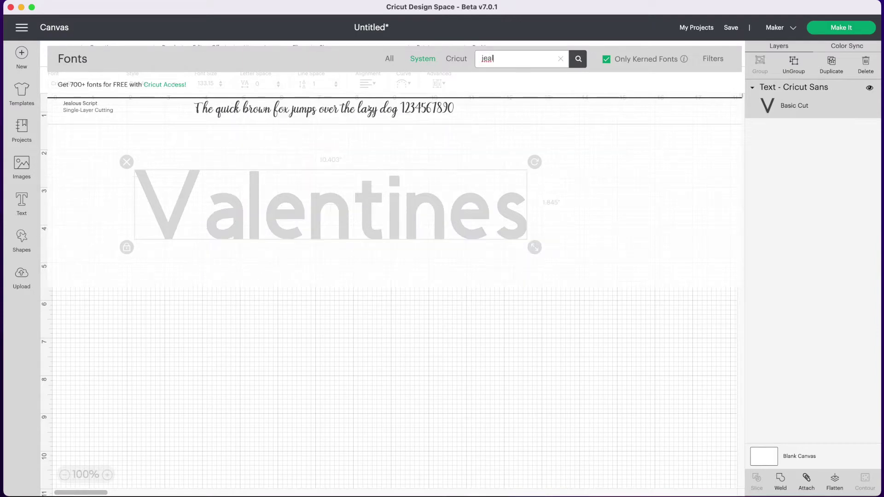
click(390, 112)
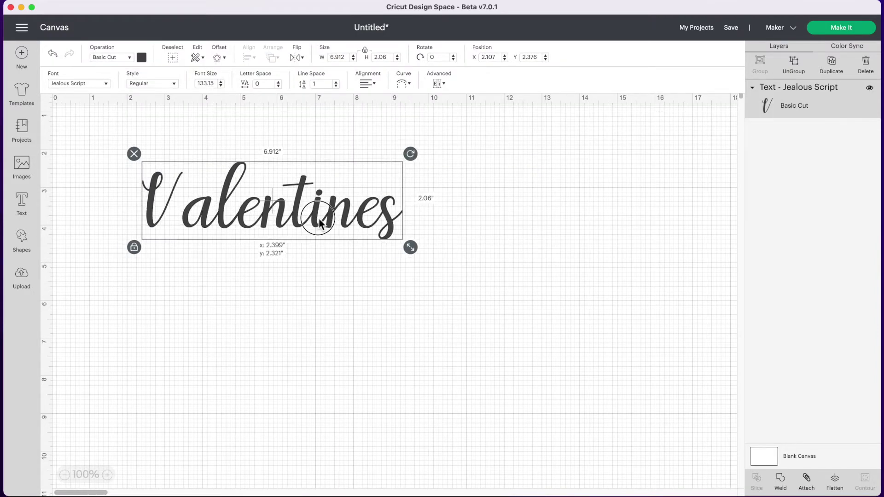
drag(409, 247, 477, 271)
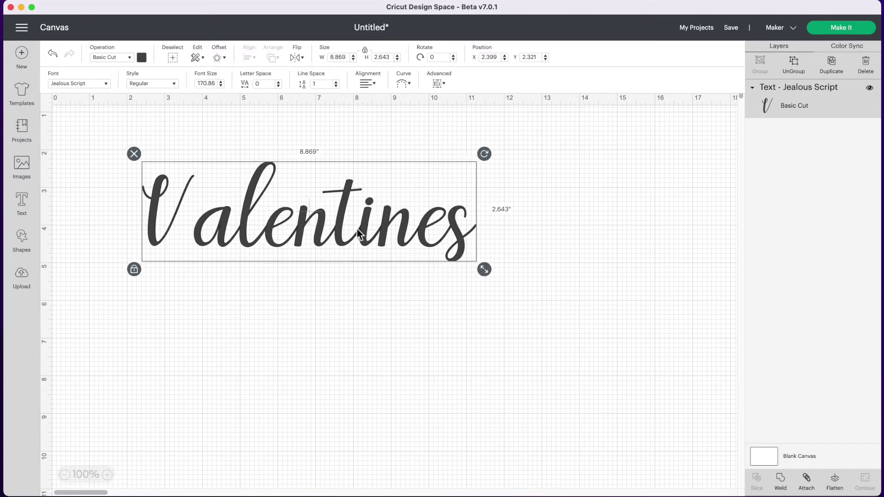
drag(358, 233, 386, 235)
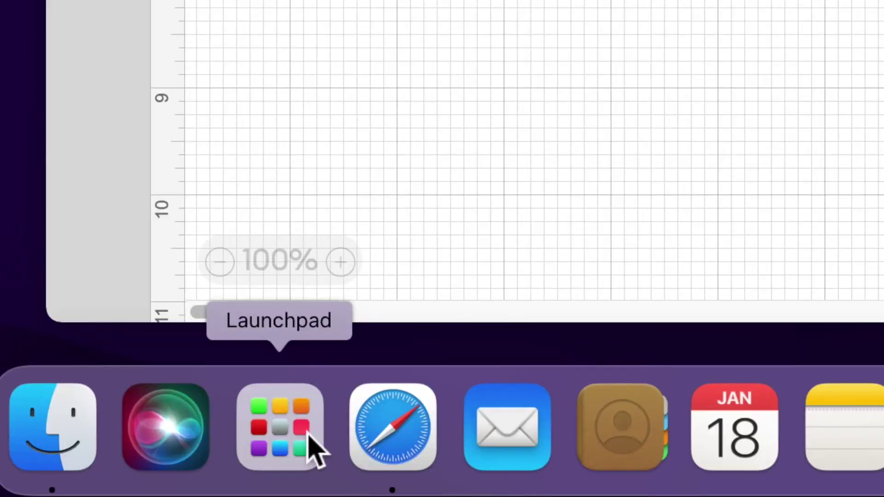
Open Launchpad's Other folder holding Font Book, Terminal and Disk Utility
click(291, 439)
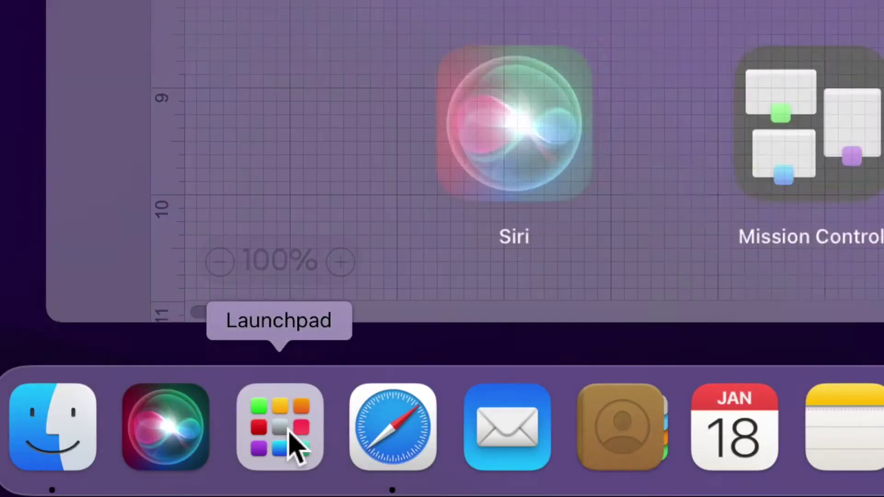
click(499, 371)
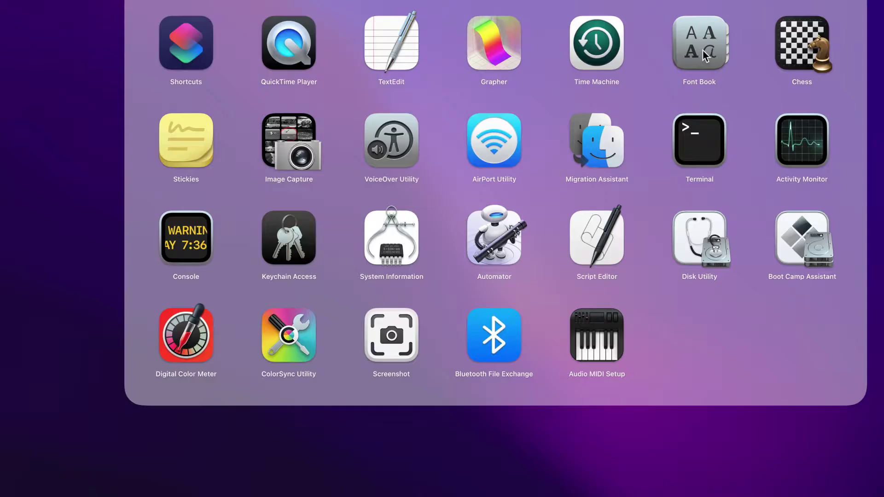
Launch Font Book, filter it to Jealous Script with 'jeal', and browse its Regular glyphs
click(474, 173)
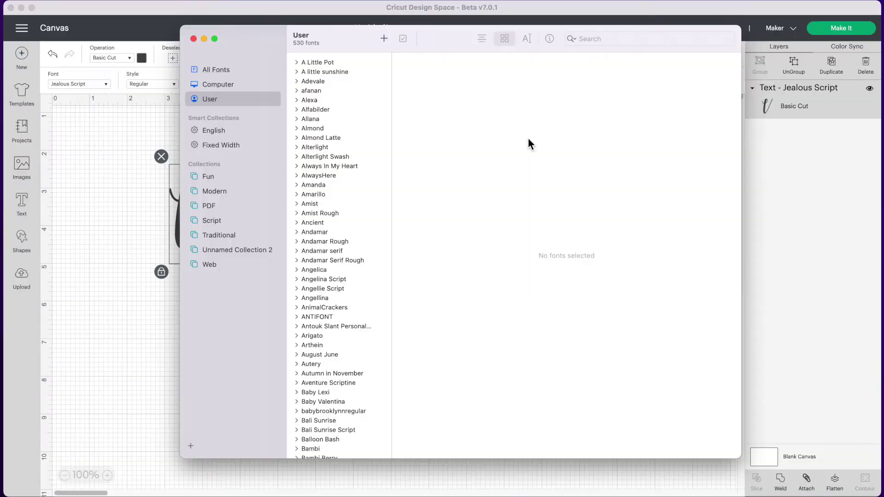
click(601, 0)
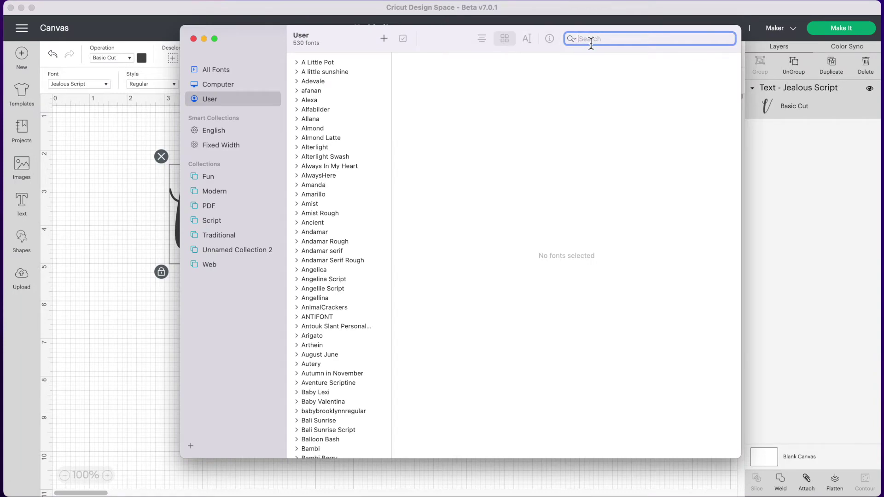
text(jeal)
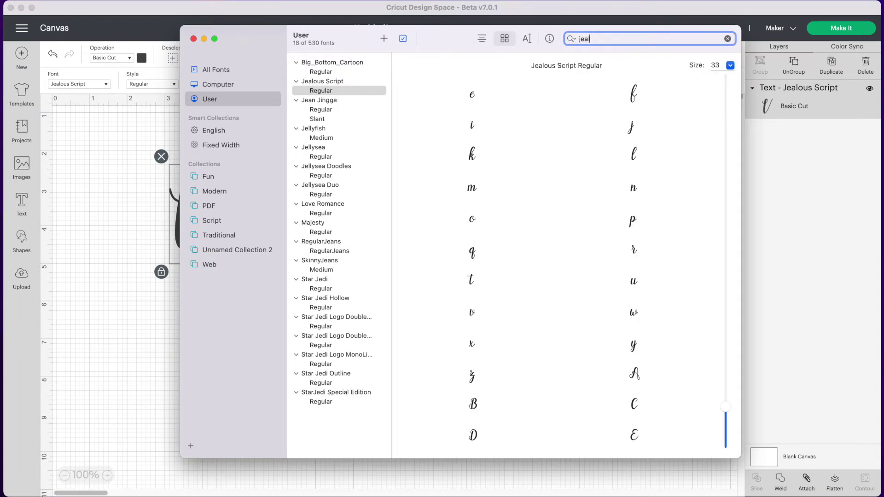
key(Return)
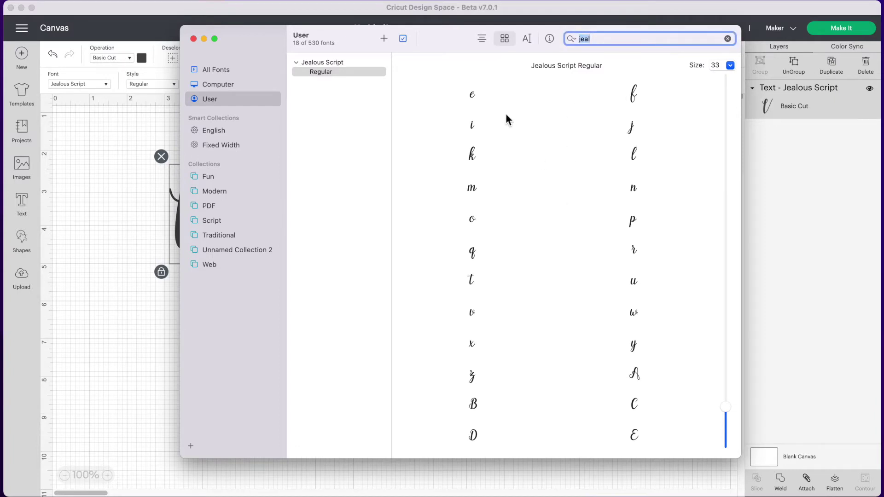
scroll(532, 178, down, 10)
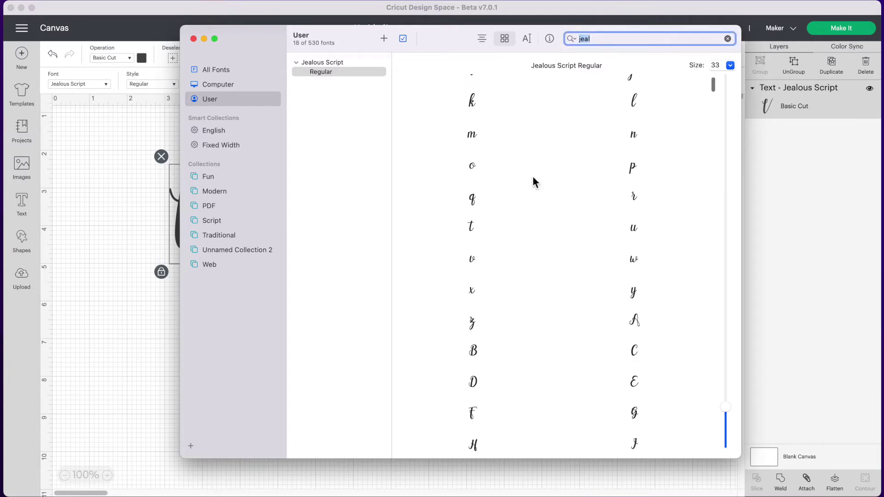
scroll(532, 180, down, 10)
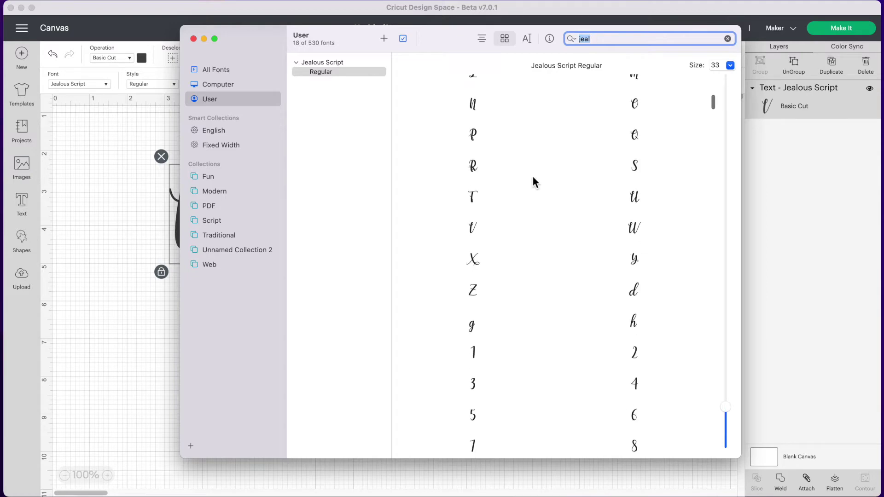
scroll(532, 180, down, 10)
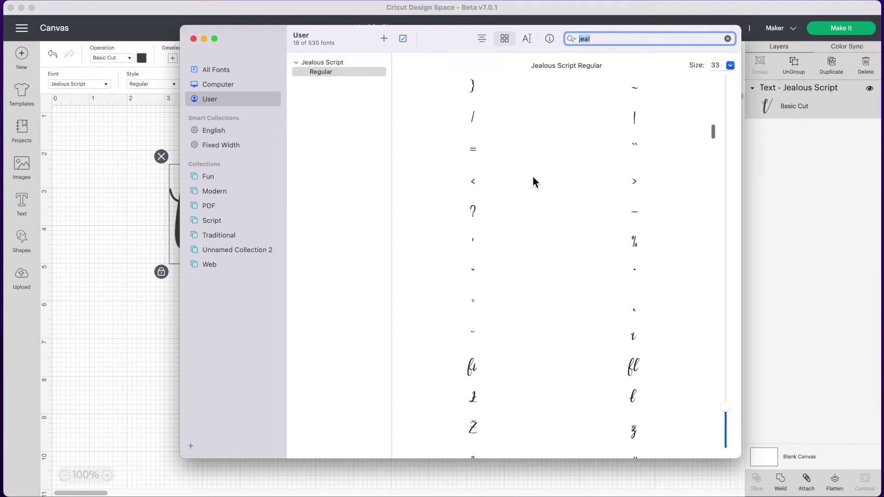
scroll(532, 181, down, 10)
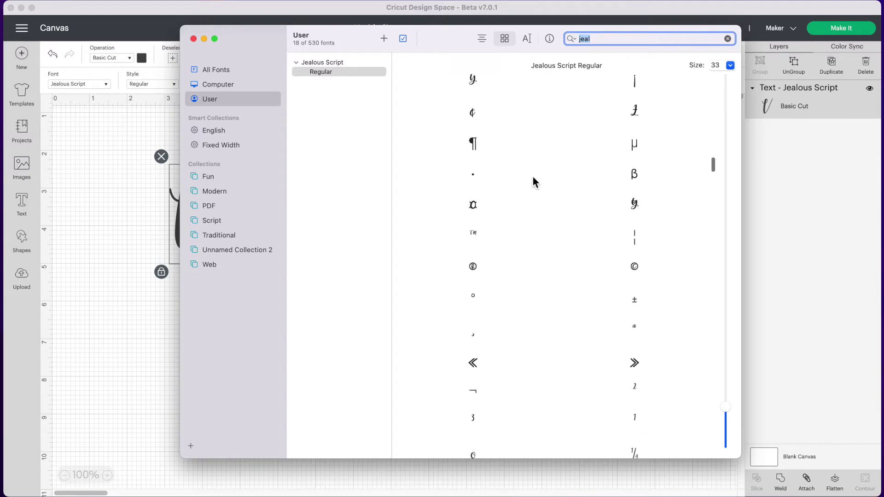
scroll(532, 177, down, 10)
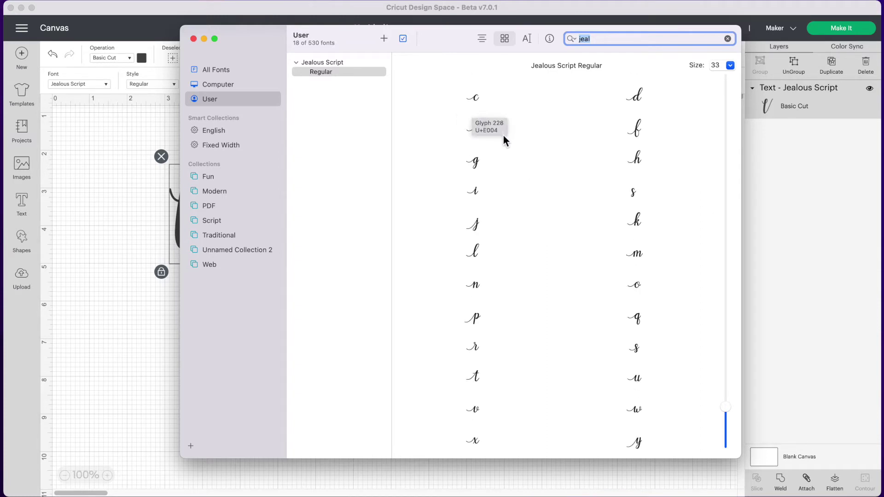
scroll(503, 135, down, 5)
Find the heart-flourish v among Jealous Script's swash glyphs, then return to the Cricut canvas
scroll(504, 138, down, 5)
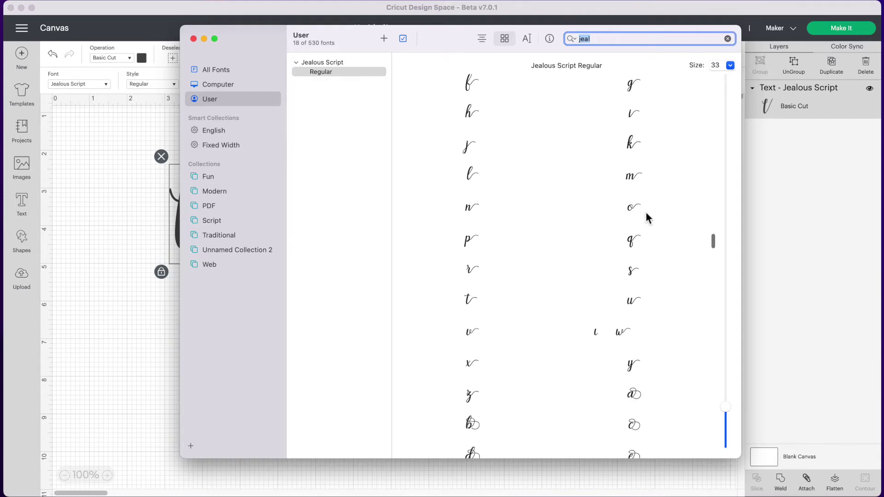
scroll(543, 258, down, 5)
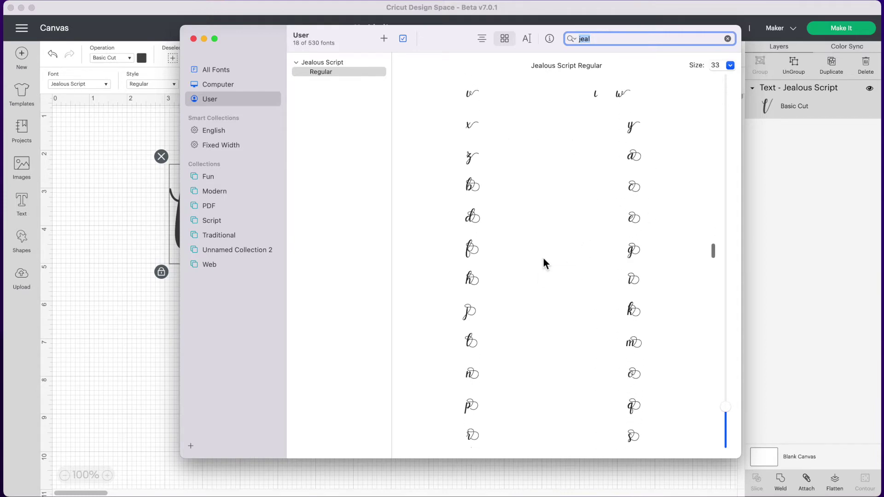
scroll(543, 258, down, 3)
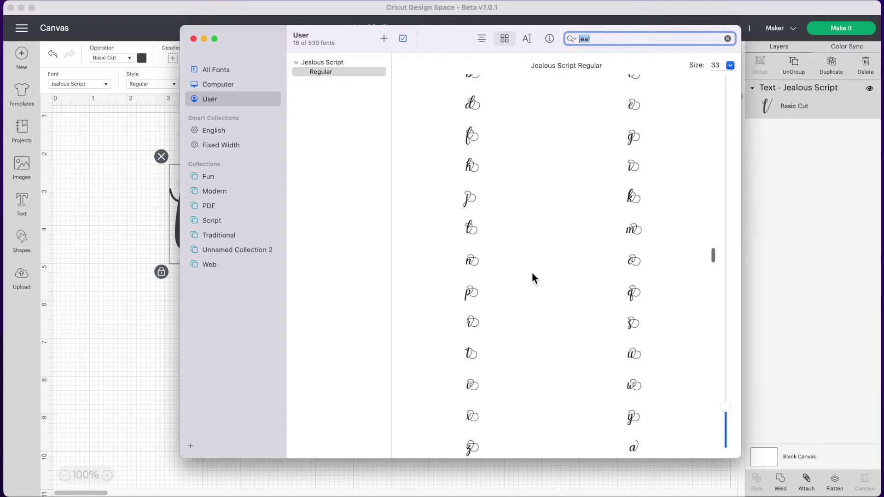
scroll(533, 277, down, 7)
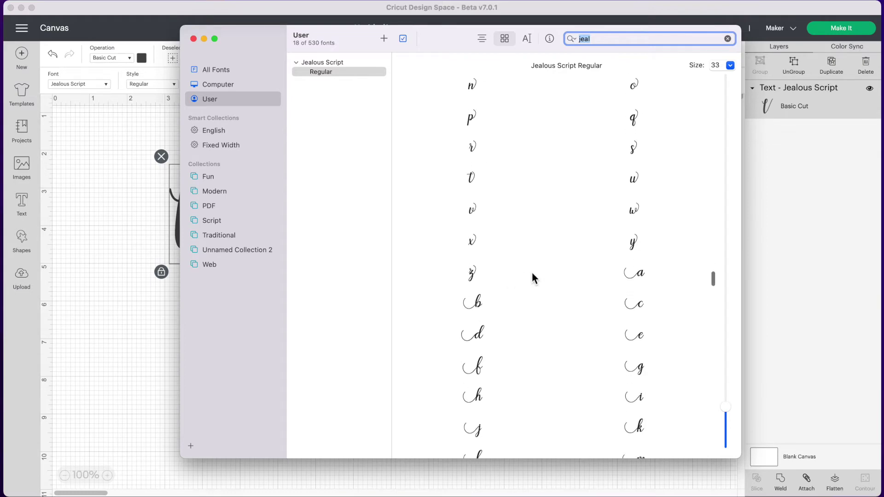
scroll(531, 272, down, 5)
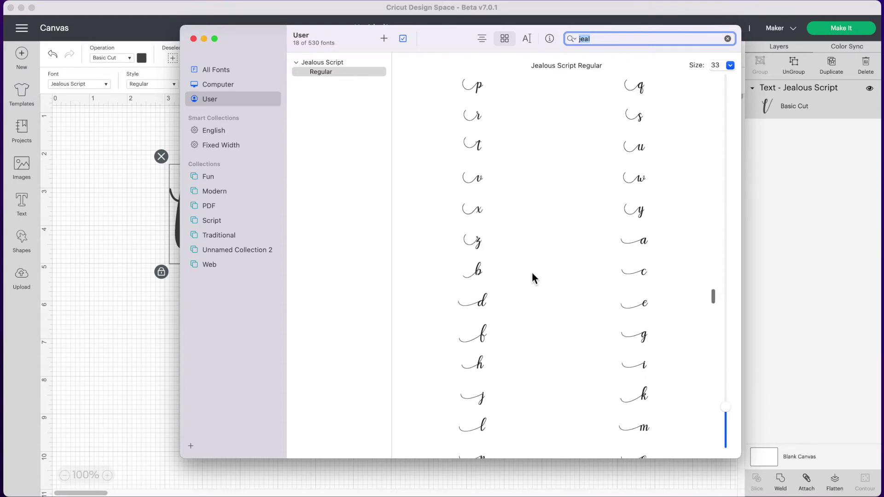
scroll(532, 273, down, 8)
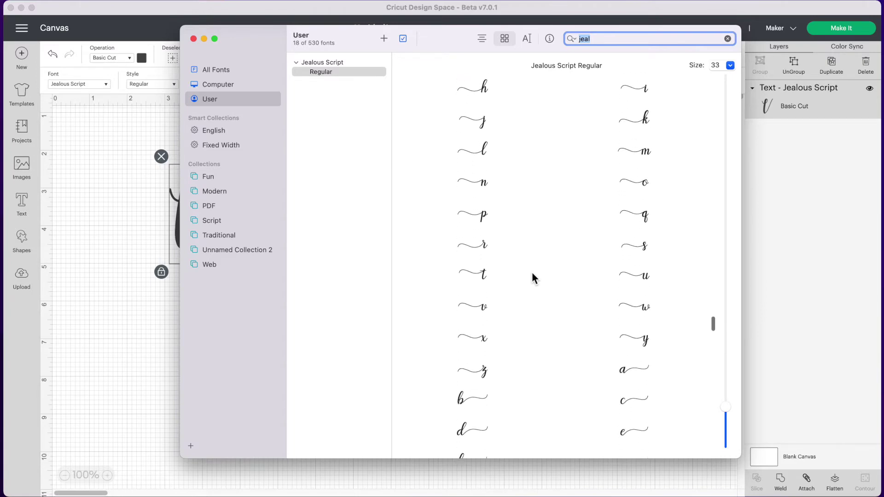
scroll(532, 273, down, 10)
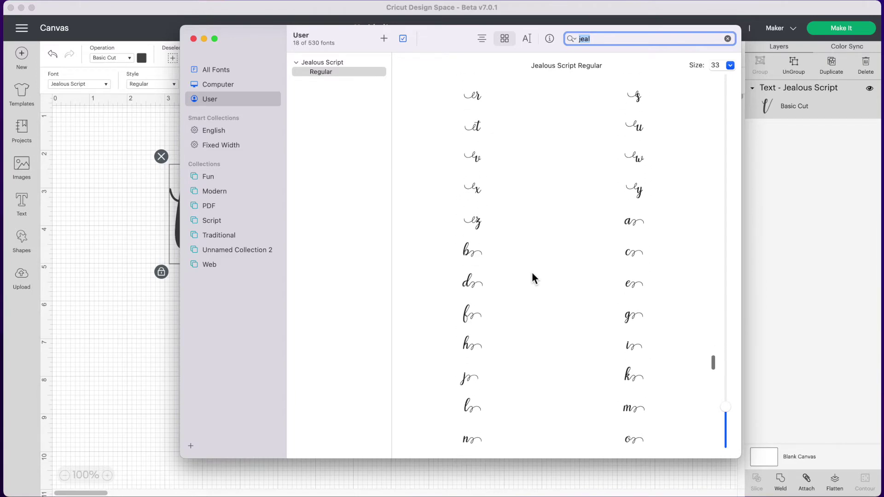
scroll(532, 276, down, 15)
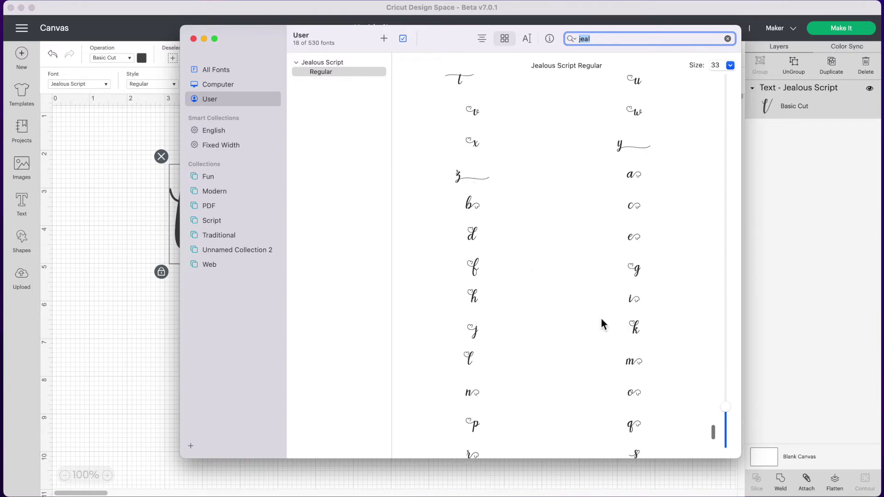
scroll(601, 318, down, 6)
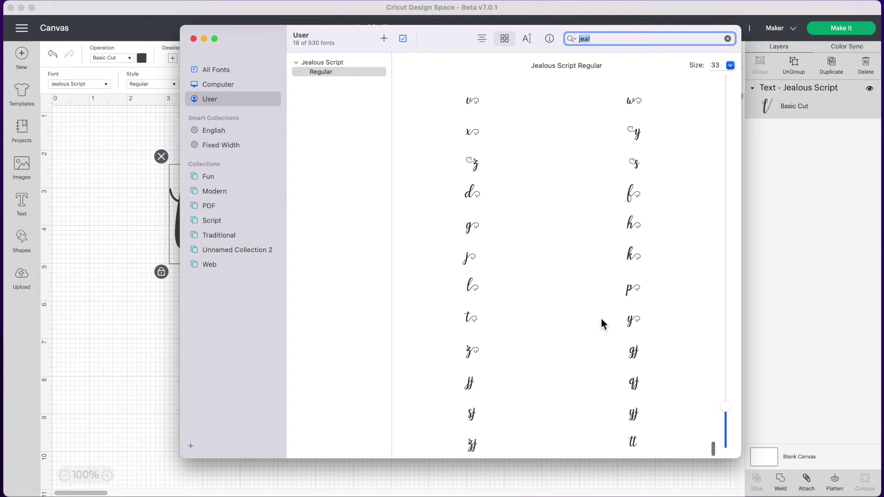
scroll(602, 323, down, 2)
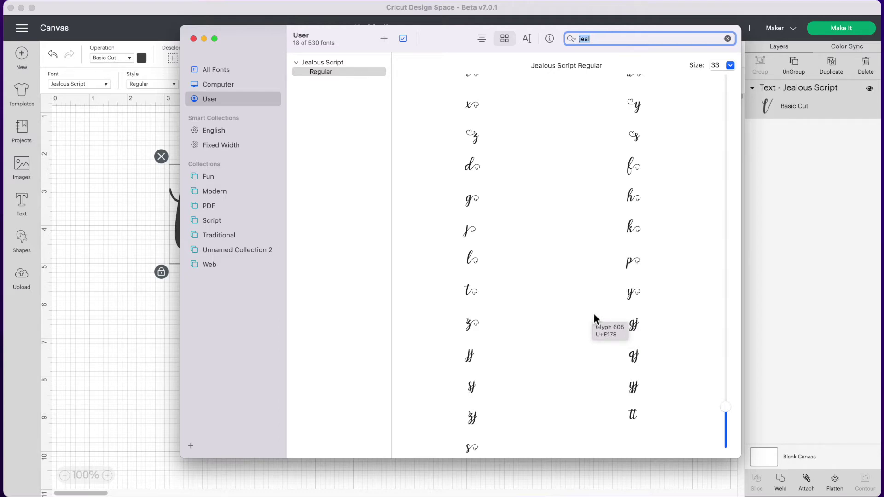
scroll(594, 317, up, 2)
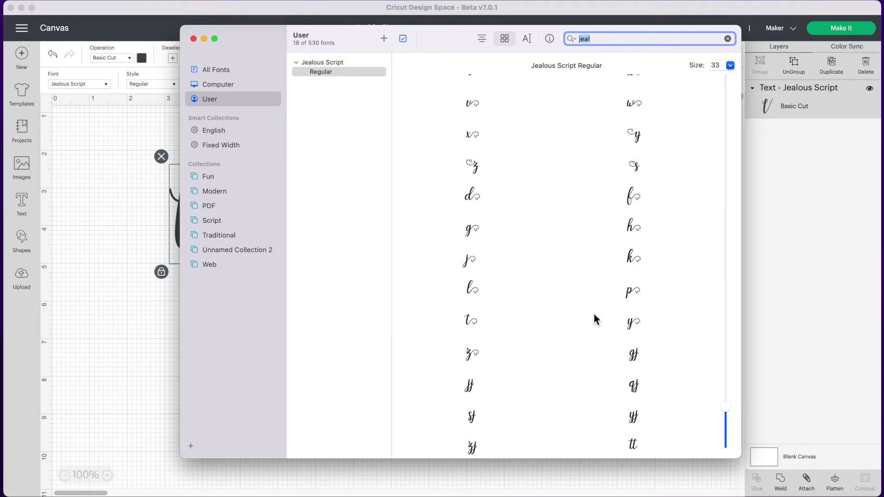
scroll(594, 317, up, 4)
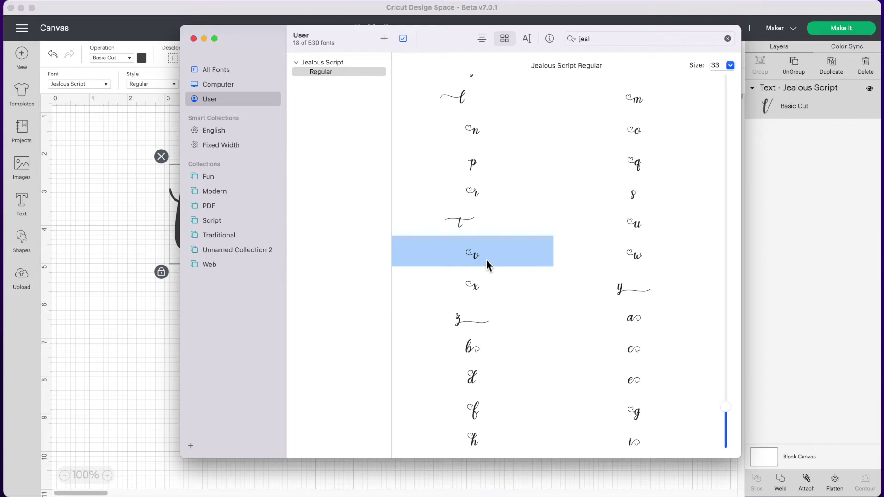
click(128, 229)
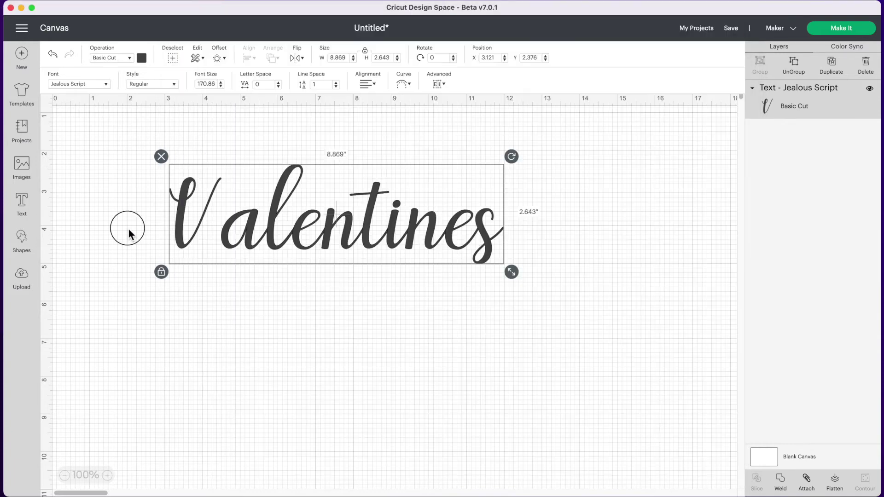
Open the Valentines text for editing with the caret just after the V
double_click(270, 236)
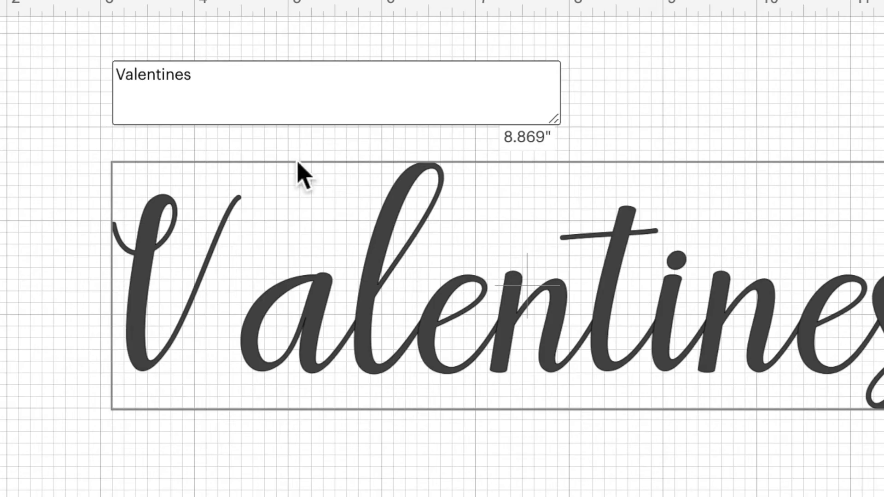
click(131, 85)
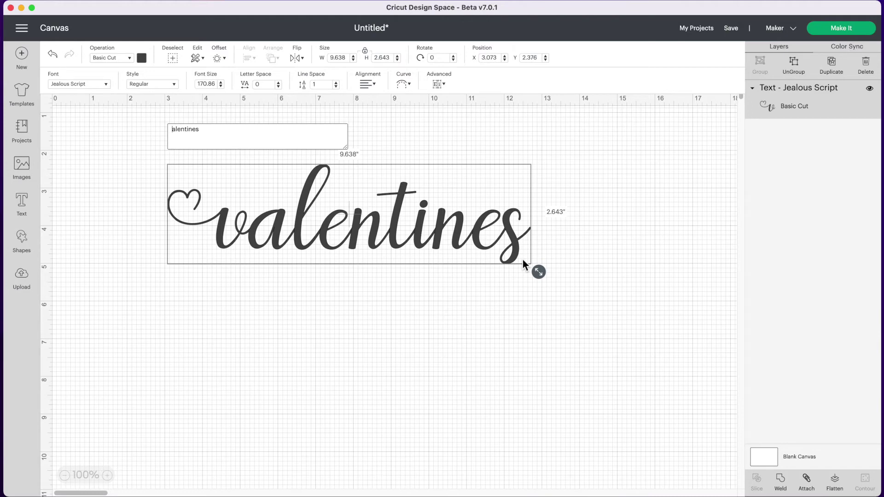
Select the swirl-tail s glyph in Font Book's Jealous Script grid, then return to Cricut
key(super+Tab)
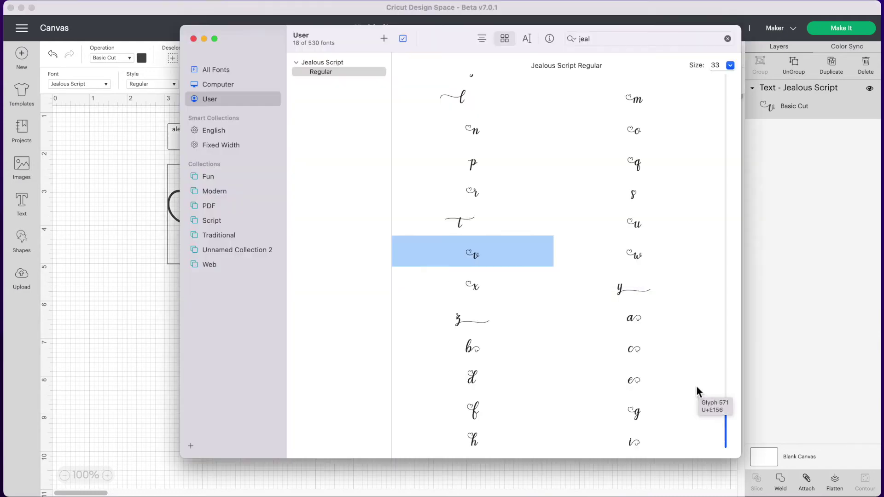
scroll(617, 317, down, 10)
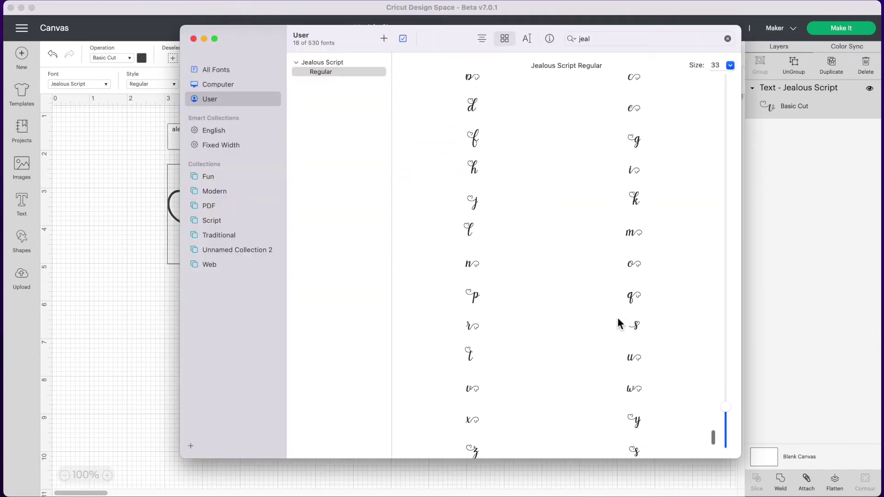
scroll(618, 322, down, 10)
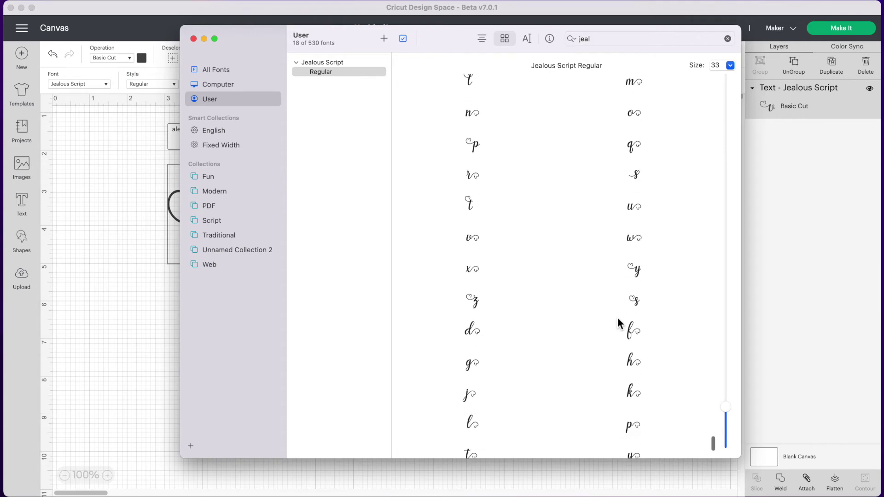
scroll(618, 316, down, 5)
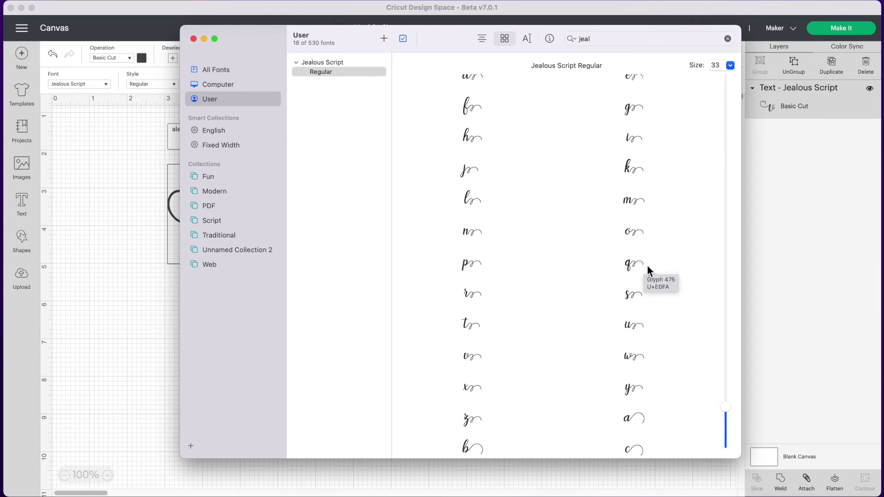
scroll(647, 266, down, 1)
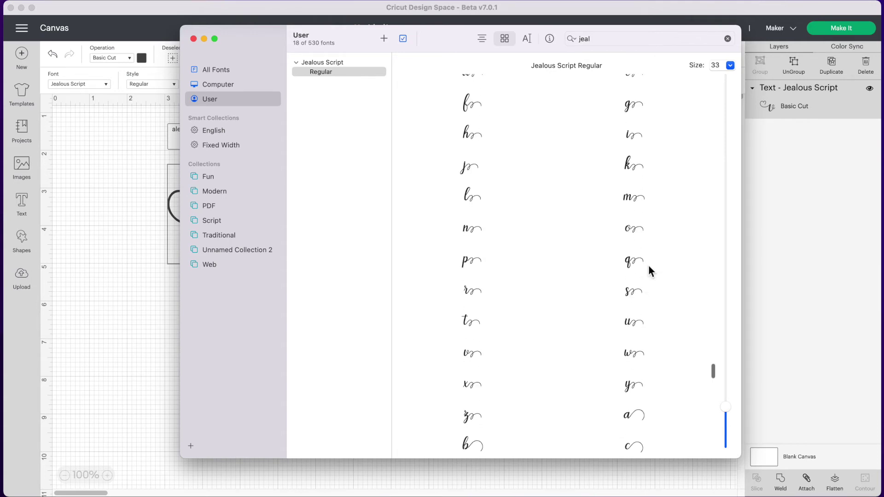
scroll(648, 267, down, 2)
scroll(648, 272, down, 1)
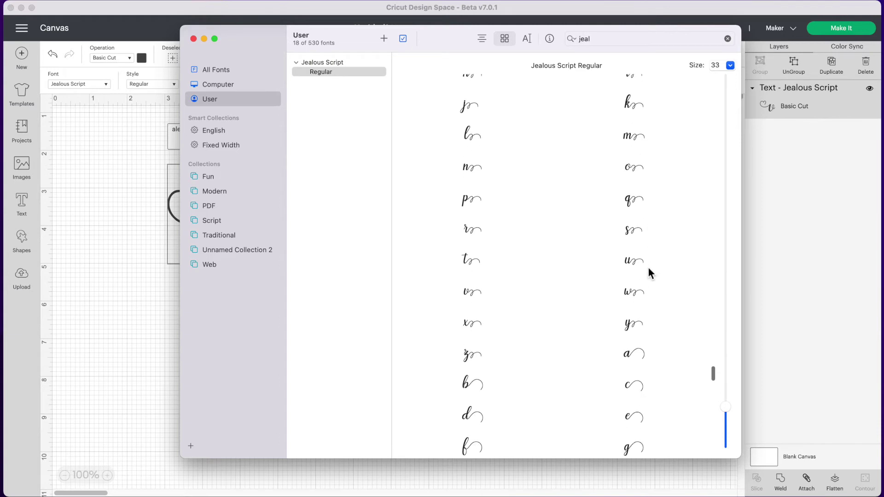
click(628, 233)
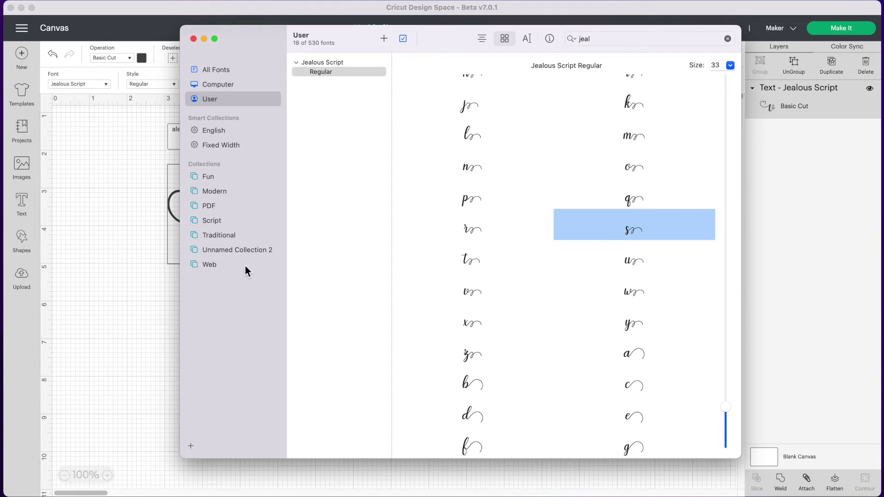
click(146, 266)
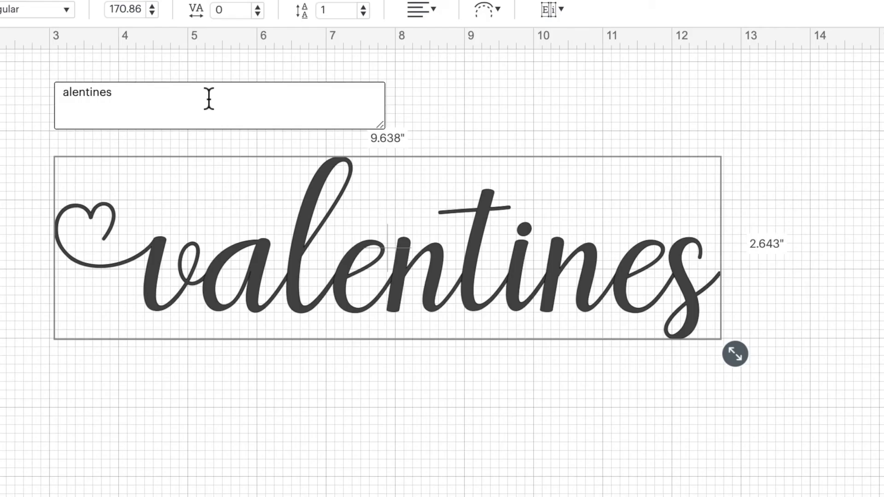
Replace the final s with the swirl-tail s, widening valentines to 11.664"
key(BackSpace)
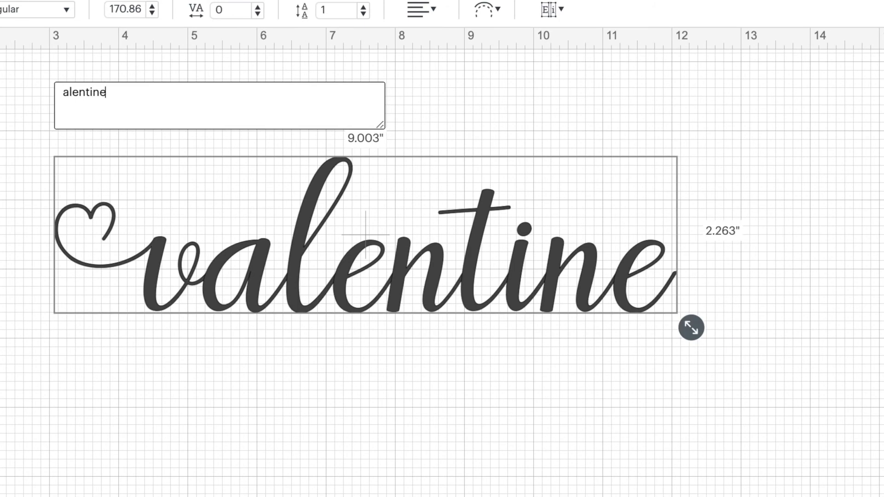
key(super+z)
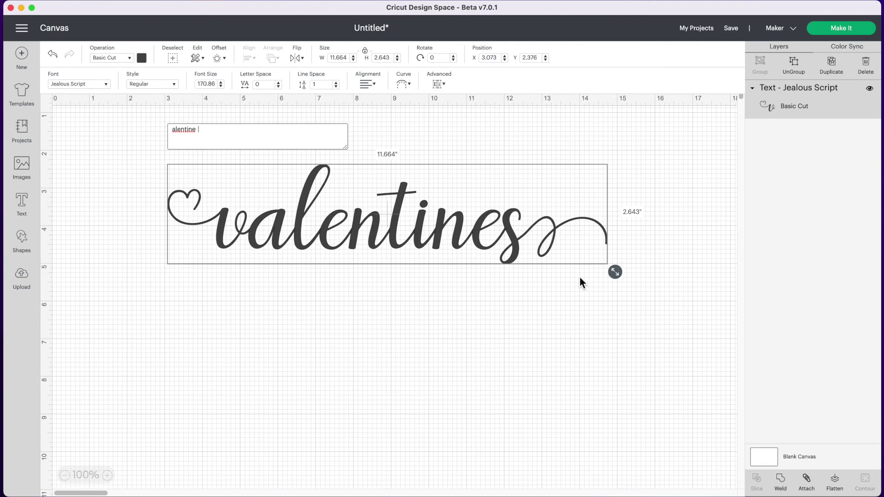
click(561, 283)
double_click(396, 214)
click(824, 493)
Select Jealous Script's heart-topped t glyph in Font Book and return to Cricut
scroll(527, 209, down, 10)
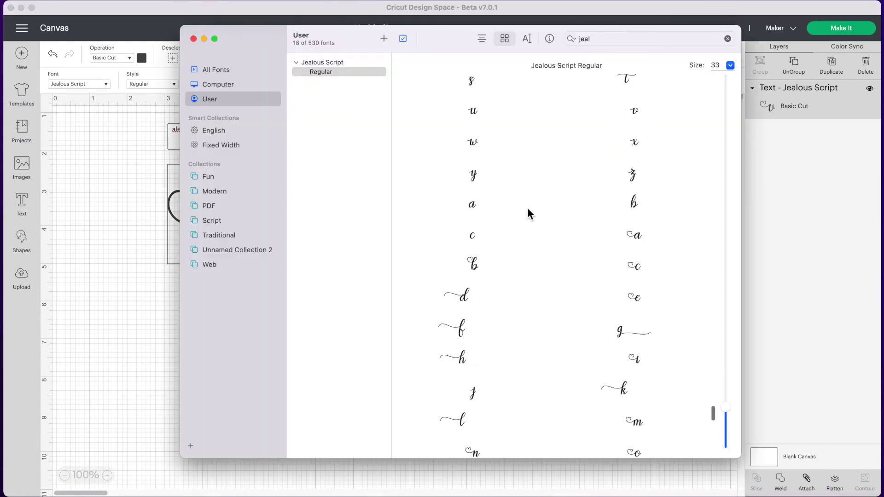
click(489, 244)
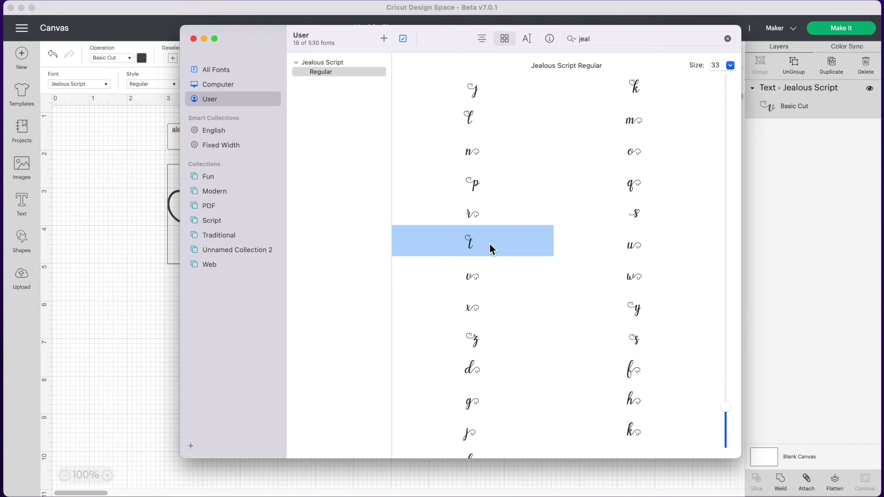
click(59, 291)
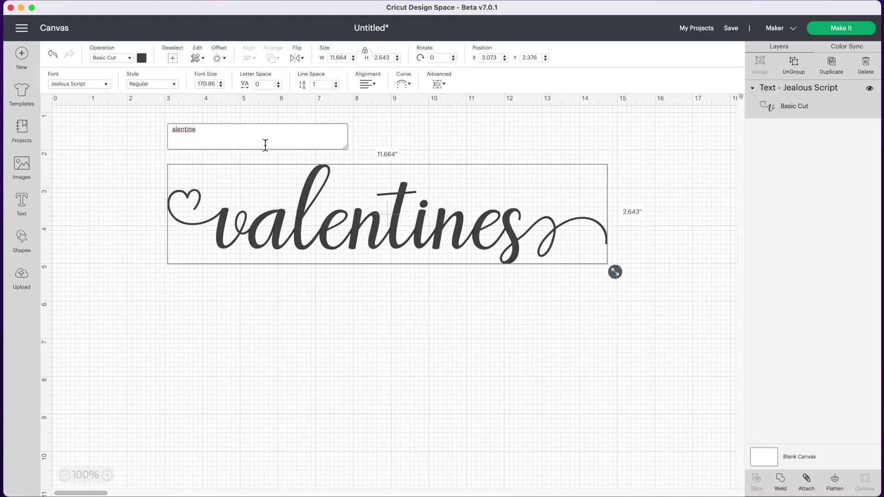
Replace the plain t with the heart-topped t, making valentines 2.777" high
key(Delete)
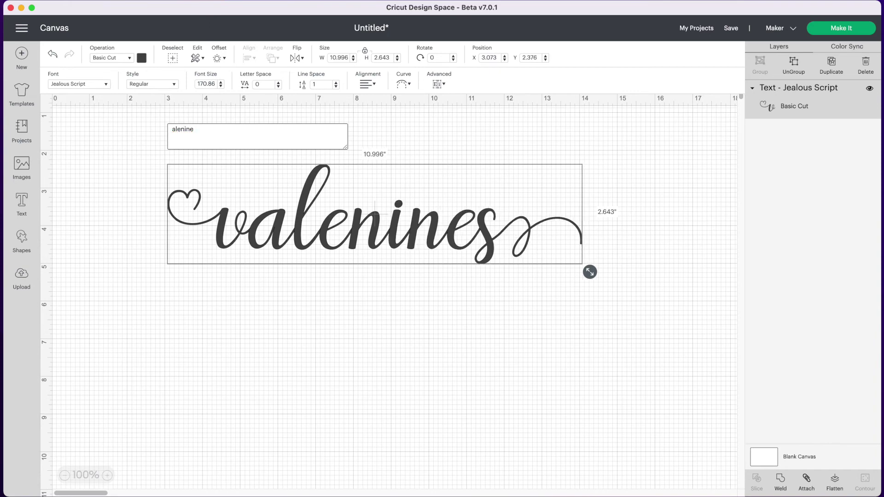
text(t)
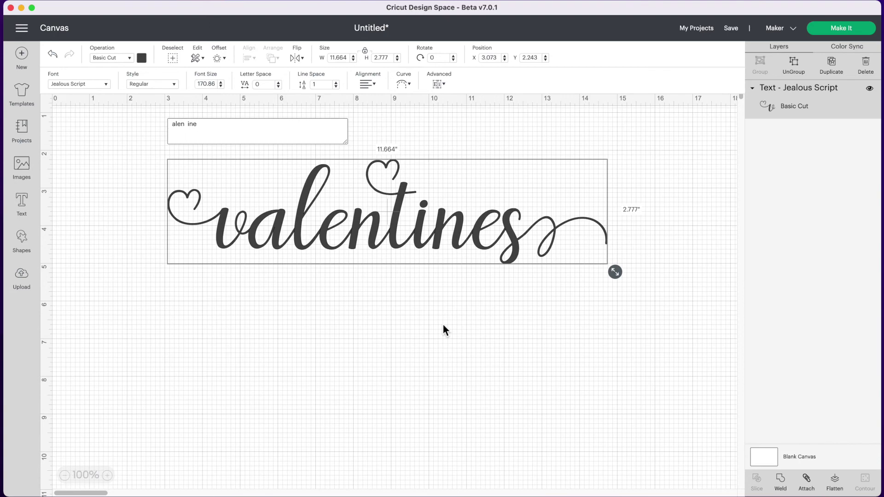
click(443, 325)
Move the valentines word lower and slightly left on the canvas
click(403, 294)
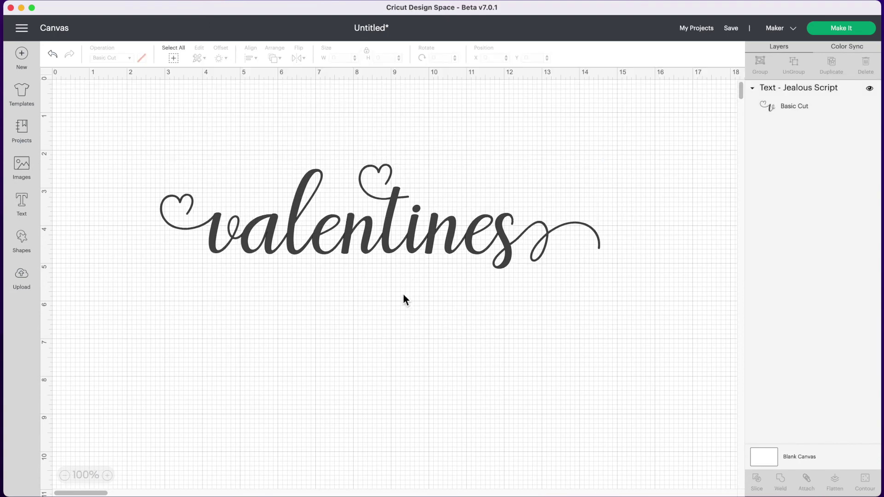
click(348, 245)
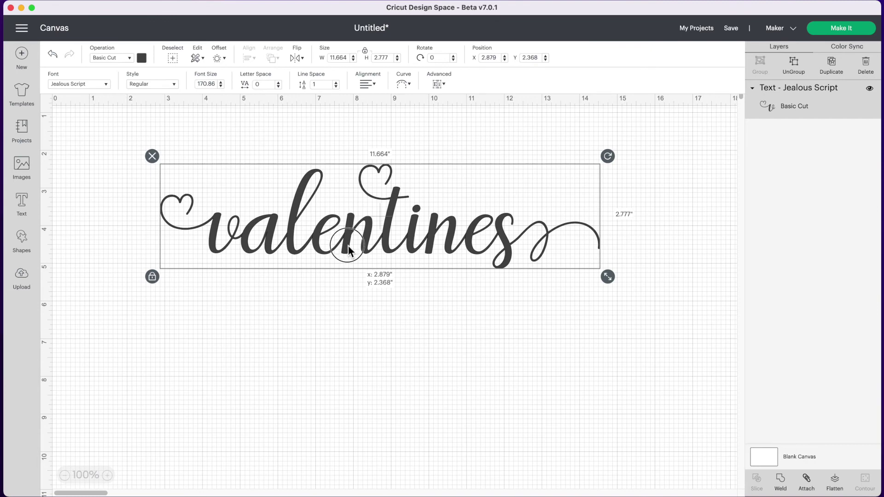
drag(347, 247, 338, 264)
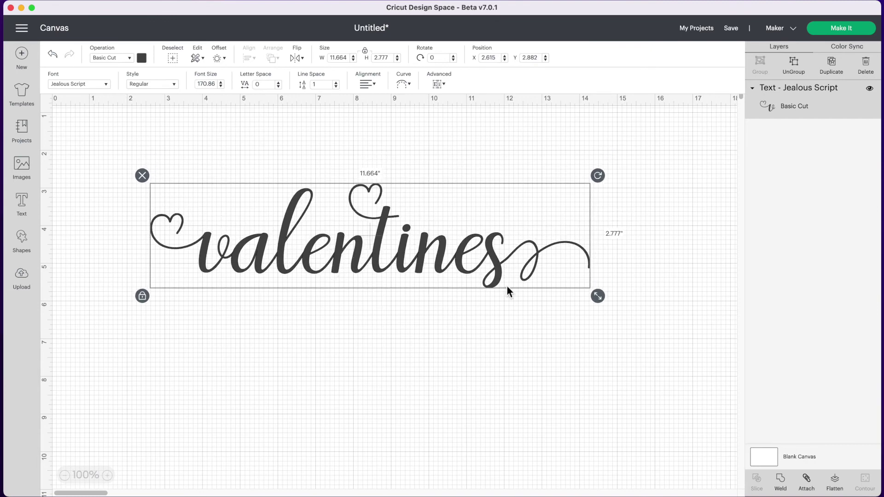
drag(462, 274, 479, 306)
click(492, 369)
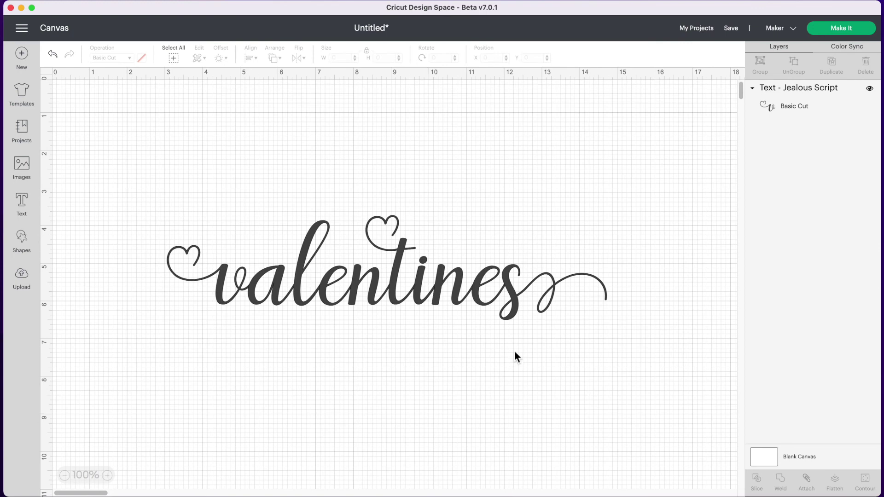
Add an enlarged plain 'valenties' text layer above valentines and bring Font Book's glyph view back
click(29, 205)
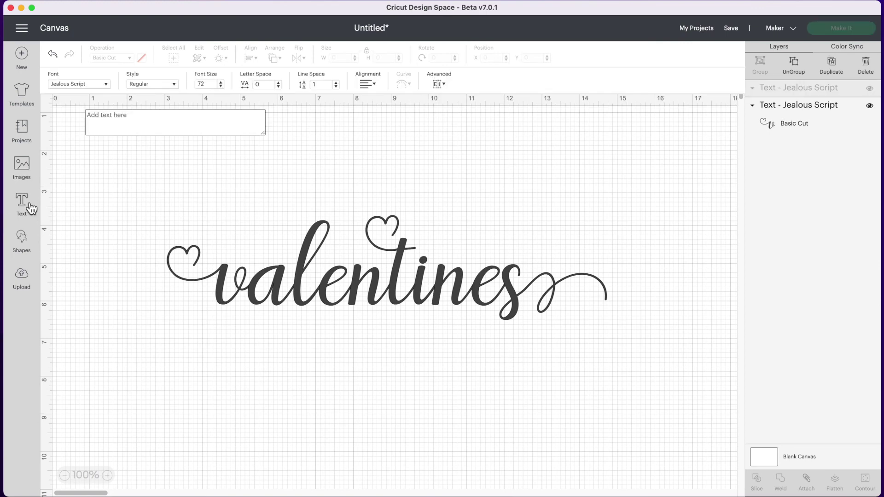
text(valen)
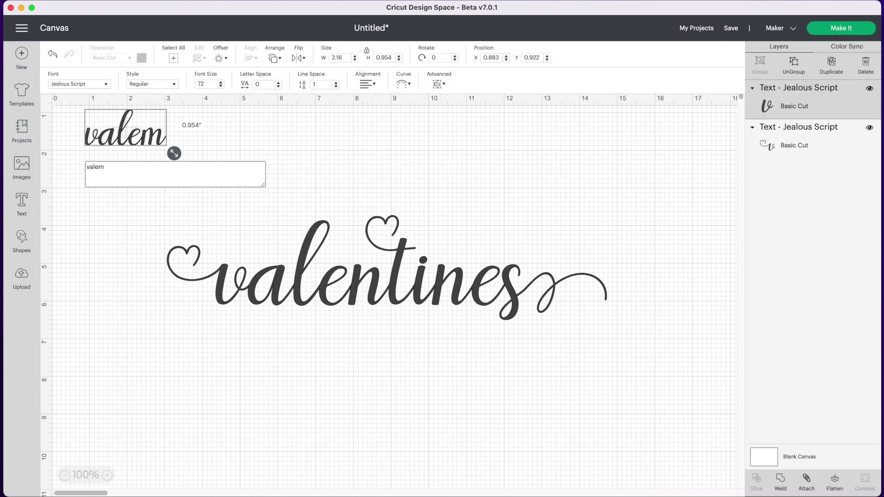
text(ties)
drag(166, 153, 459, 199)
drag(347, 235, 410, 262)
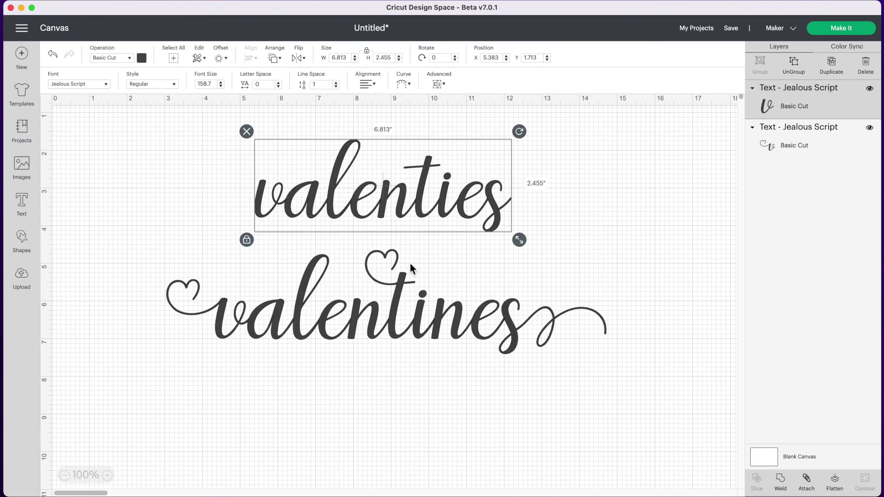
click(420, 400)
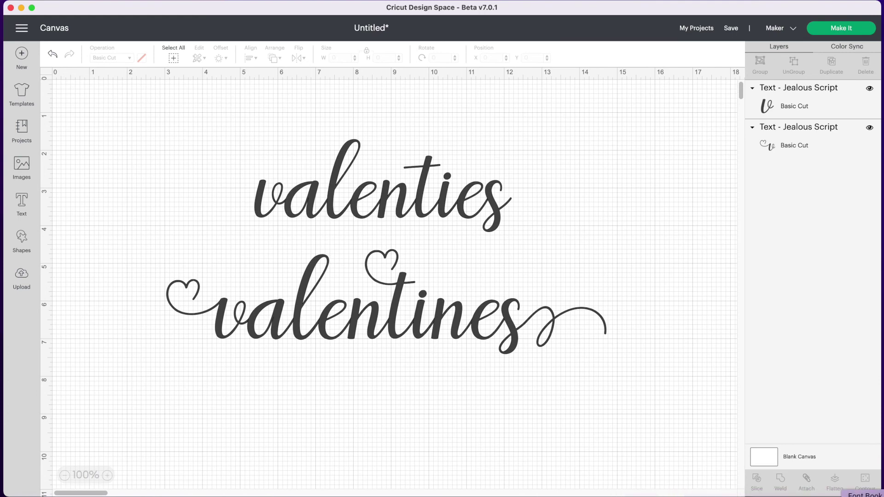
click(825, 494)
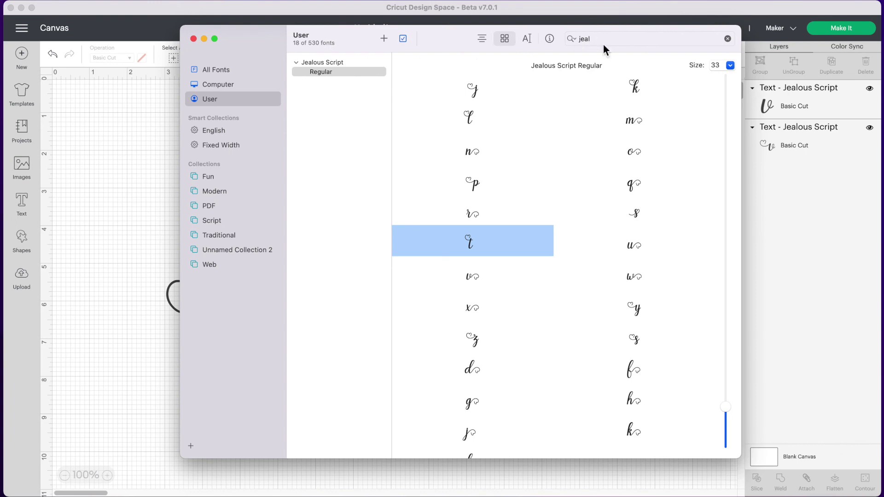
click(727, 39)
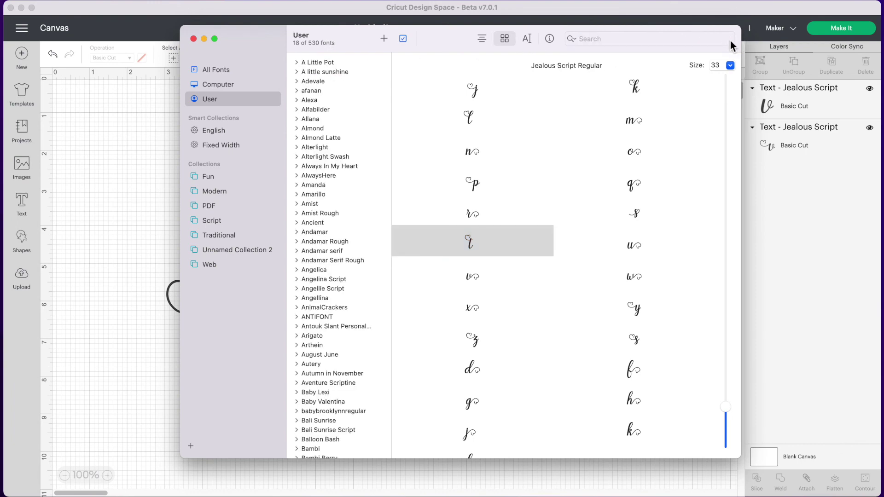
click(322, 137)
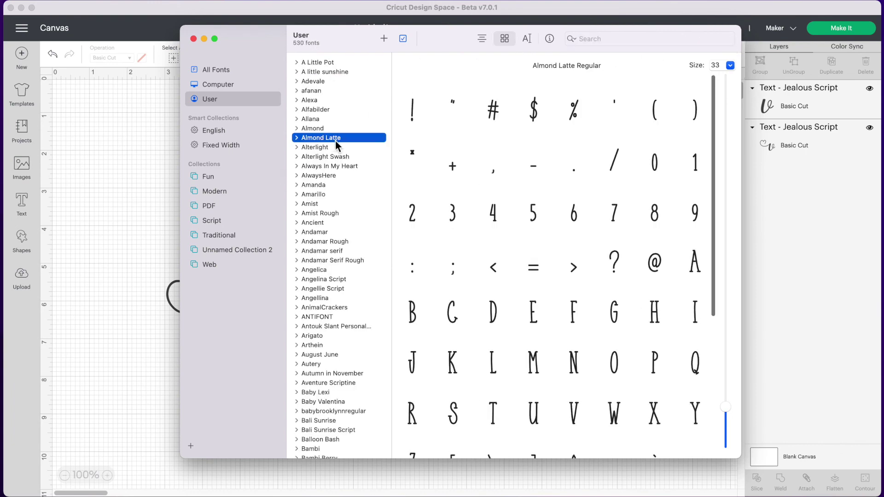
scroll(512, 224, down, 3)
scroll(512, 225, down, 3)
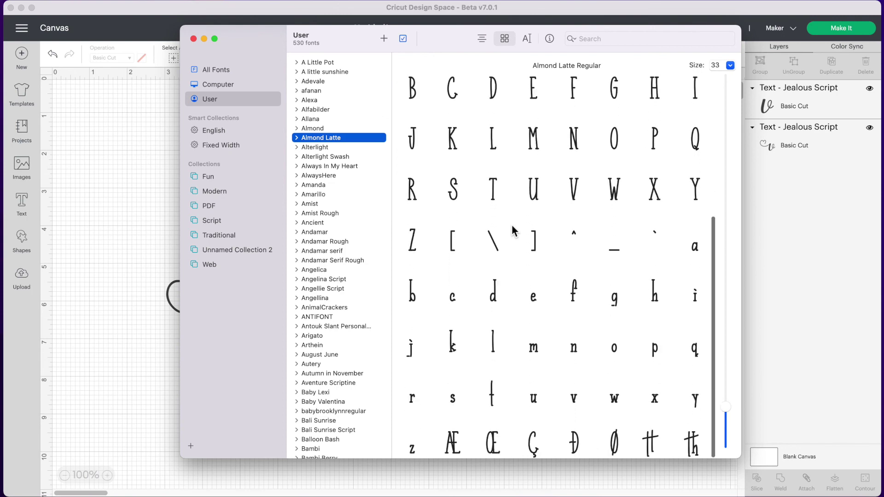
key(super+q)
click(368, 292)
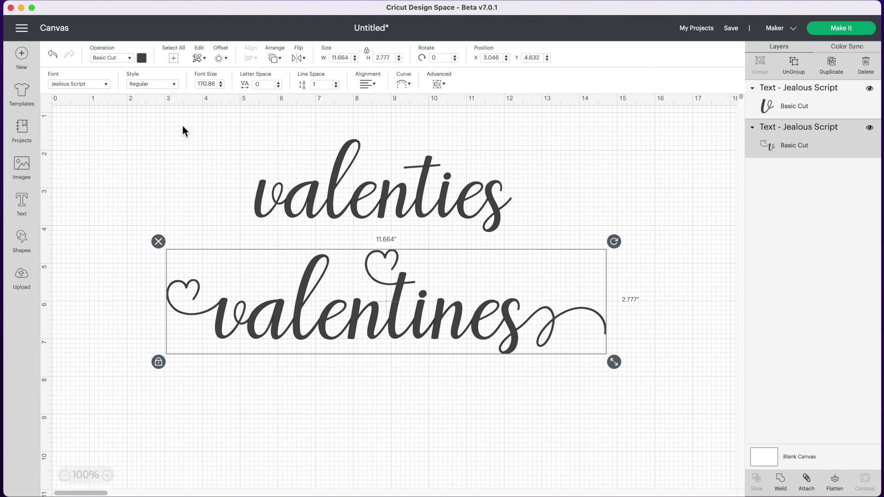
Change the valentines word's colour to dark red, keeping valenties grey
click(142, 58)
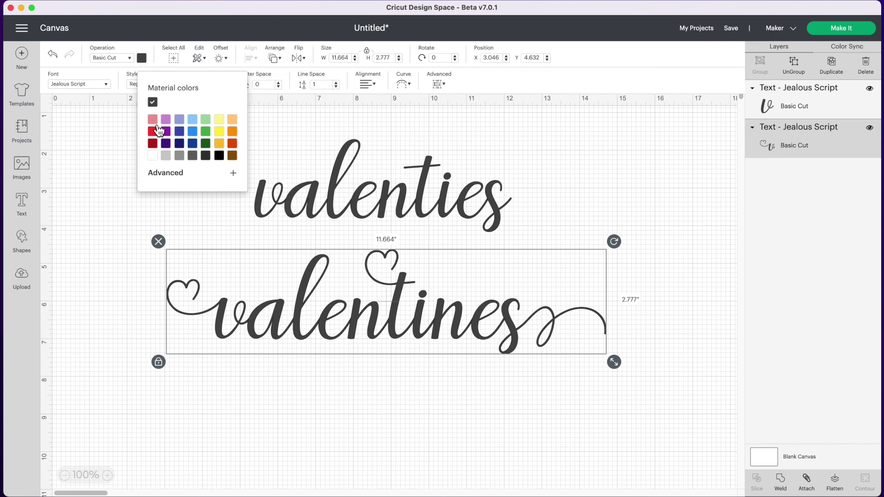
click(155, 146)
click(118, 145)
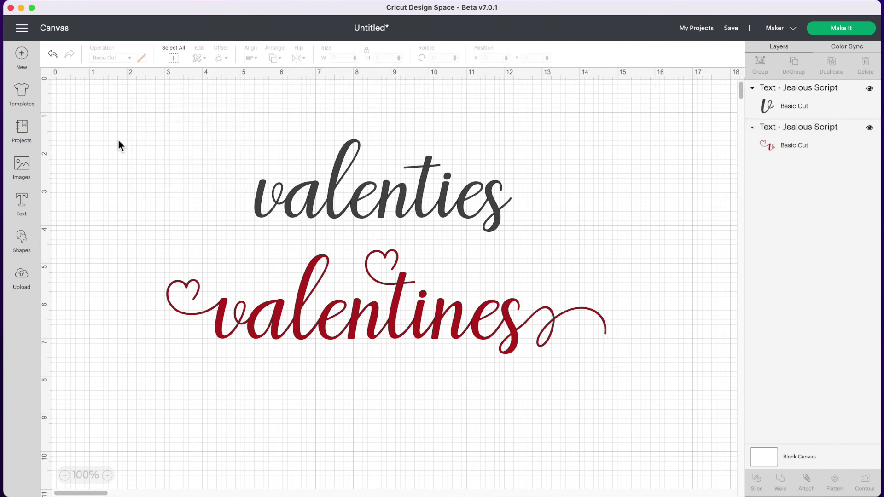